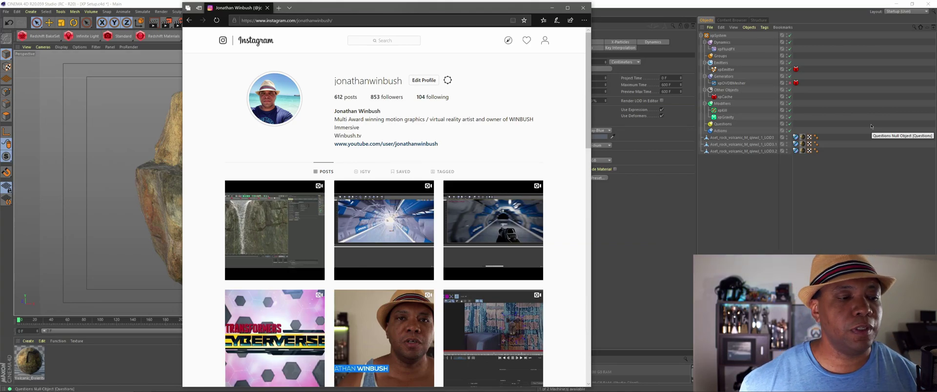
Step: Open the profile's first video post on Instagram and play its video
left_click(277, 250)
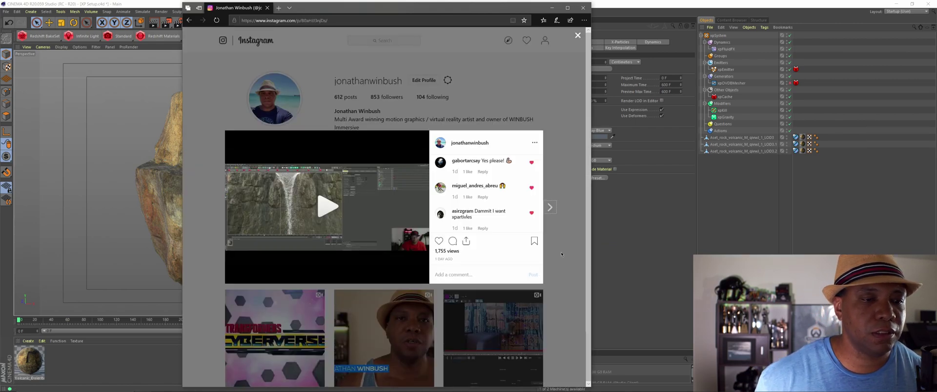
left_click(328, 219)
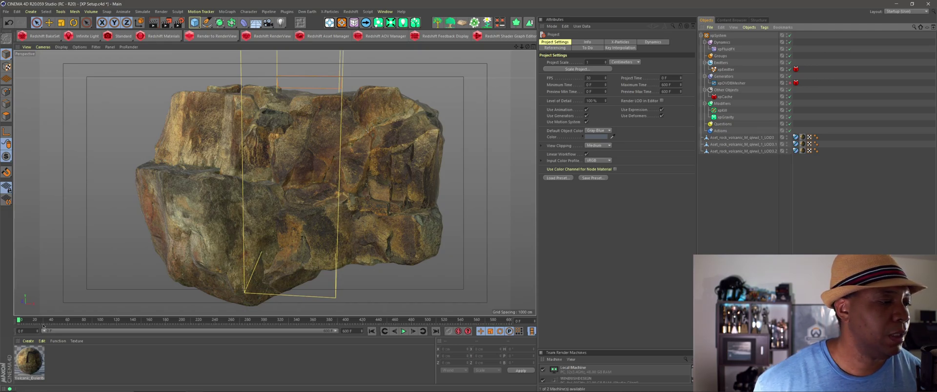
Step: Scrub the Cinema 4D timeline back and forth to watch particles flow down the rock
left_click_drag(24, 321, 311, 333)
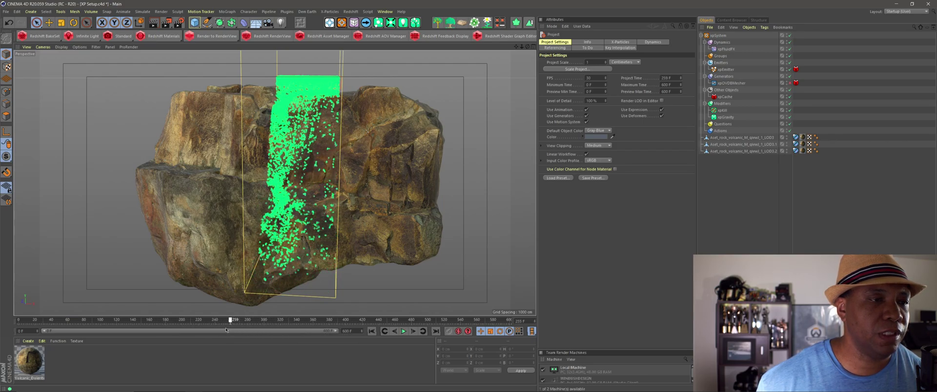
mouse_move(311, 334)
left_mouse_down()
mouse_move(180, 330)
mouse_move(50, 341)
left_mouse_up()
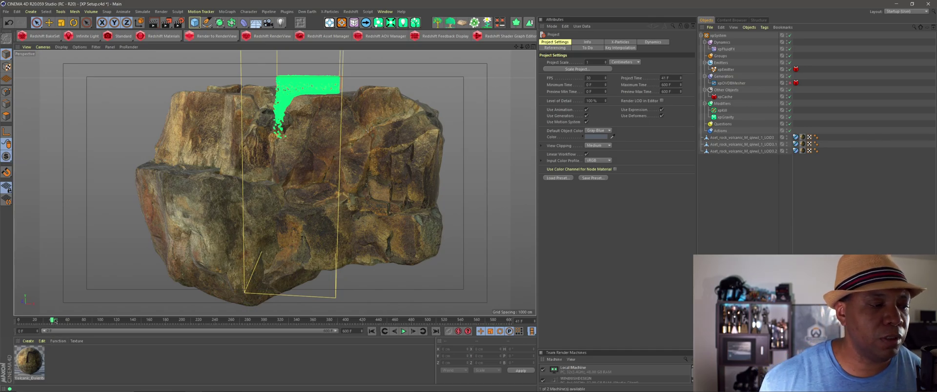
left_click_drag(55, 320, 172, 321)
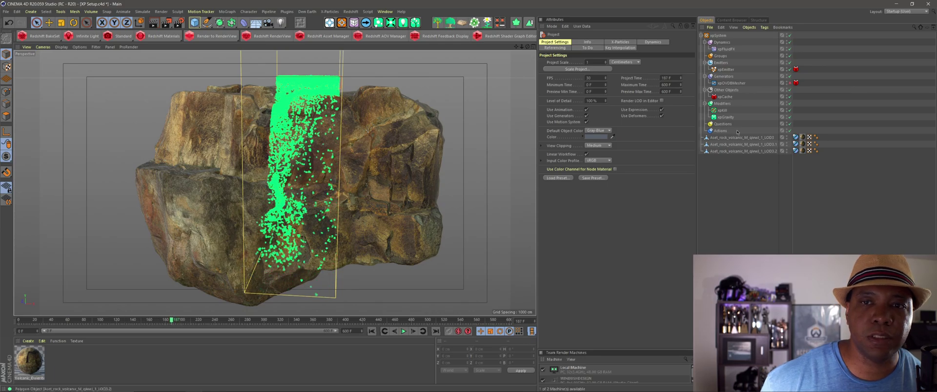
Step: Select xpOVDBMesher and xpCache, view the grey meshed fluid, then reach the File menu
left_click(750, 83)
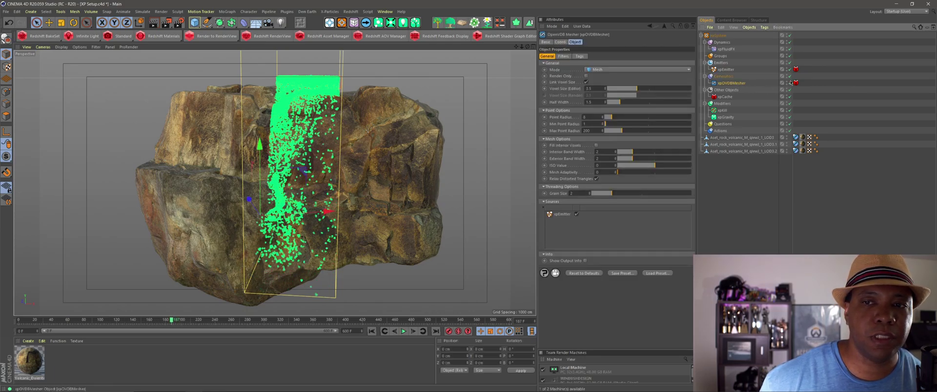
left_click_drag(172, 321, 211, 320)
left_click(731, 98)
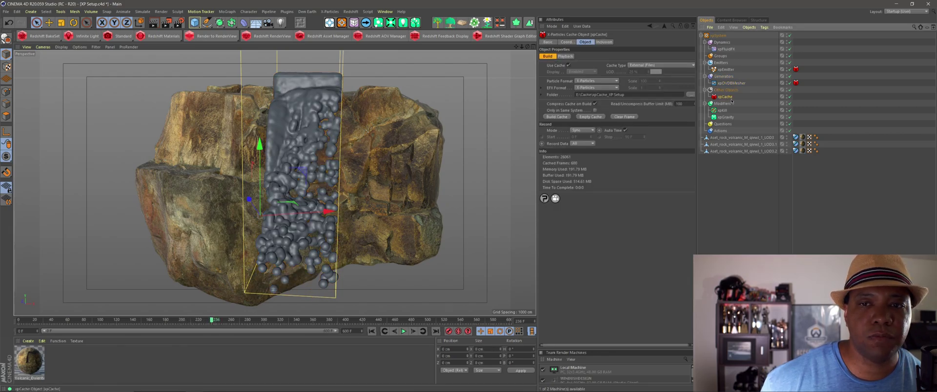
left_click_drag(213, 321, 135, 324)
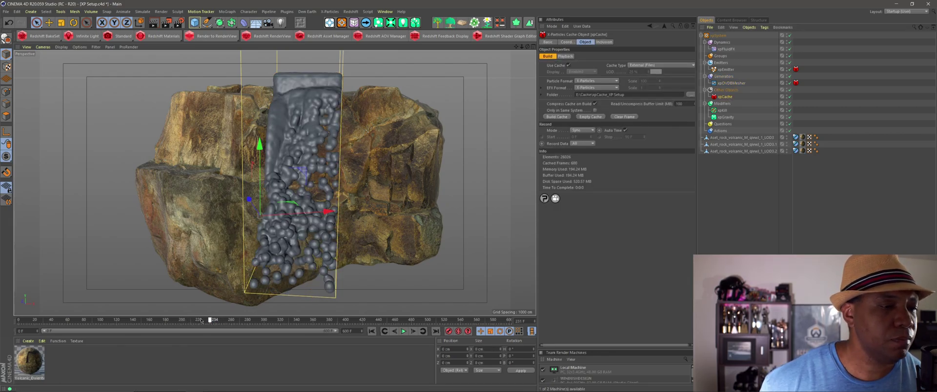
left_click(6, 11)
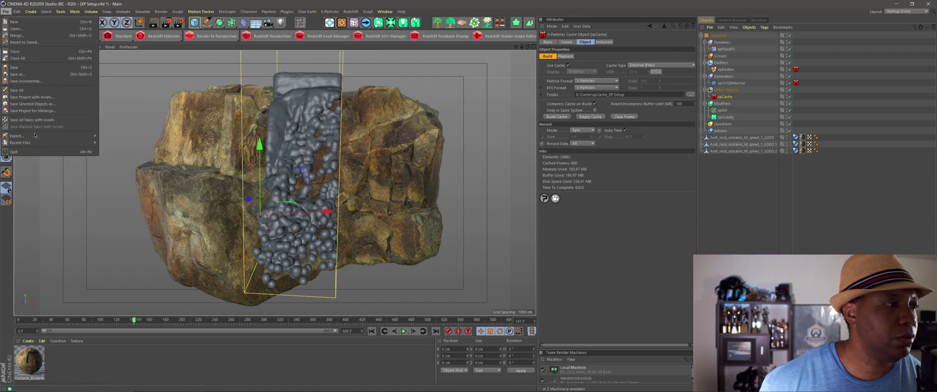
mouse_move(16, 136)
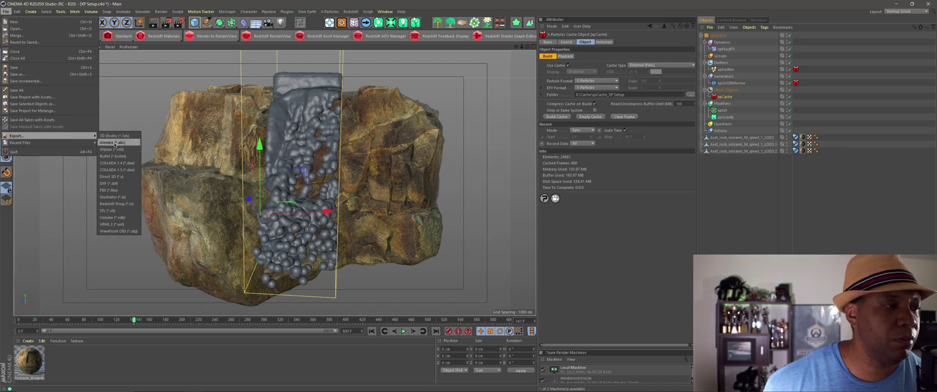
Step: Choose Alembic (*.abc) export and save it as 'XP Setup 2.abc'
left_click(115, 143)
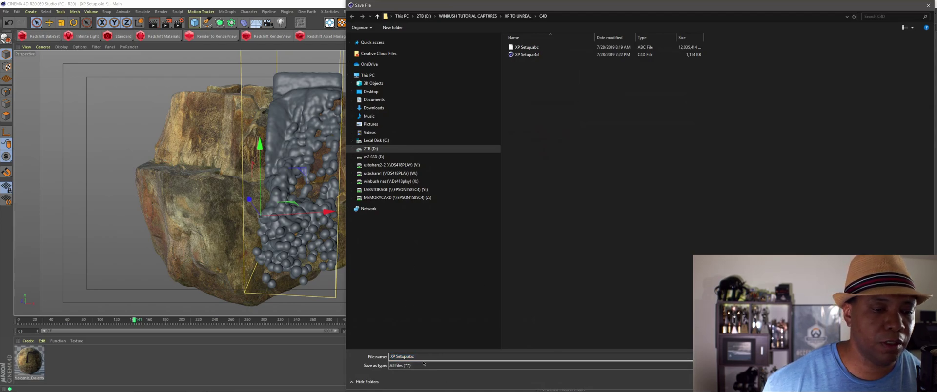
type("2")
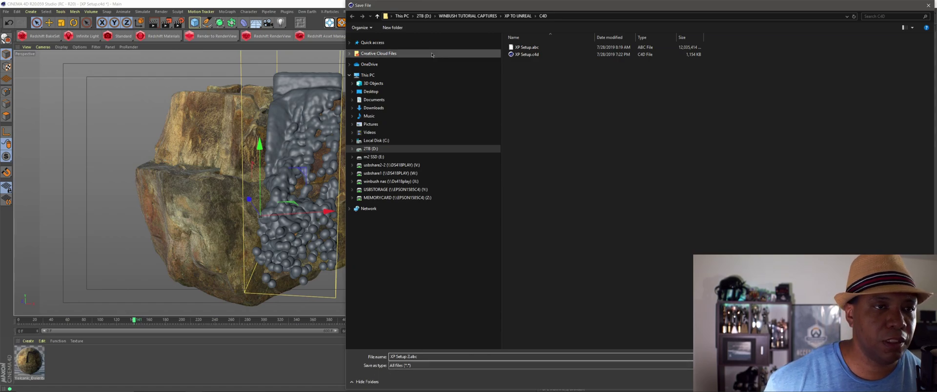
left_click_drag(488, 5, 341, 30)
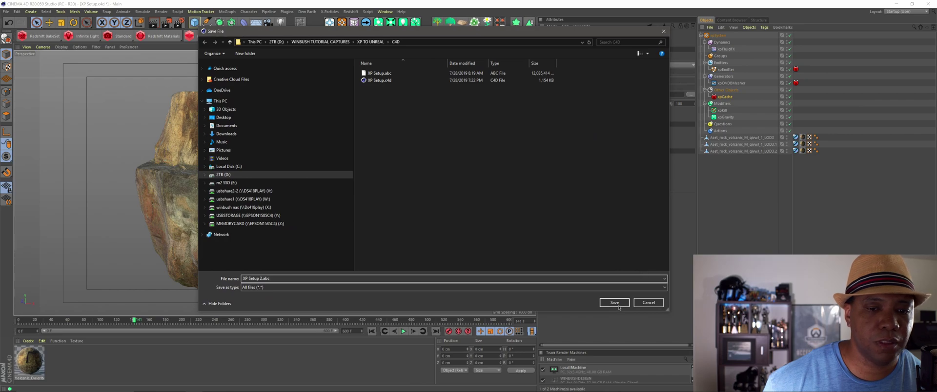
left_click(616, 303)
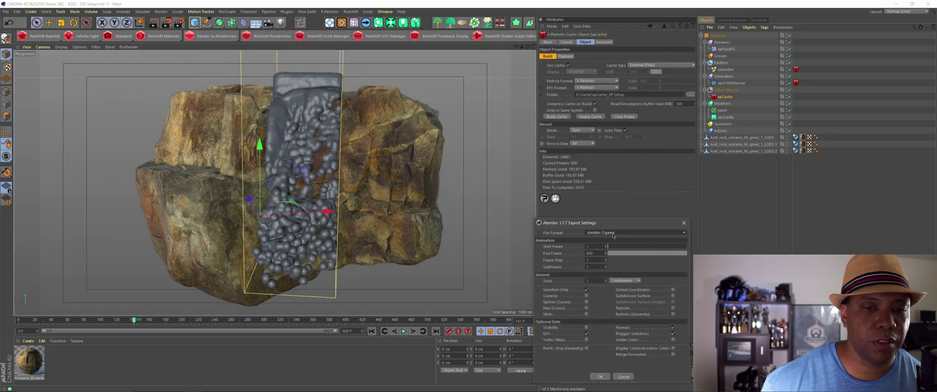
Step: Keep Alembic Ogawa as the export format and select the Start Frame value
left_click_drag(613, 236, 317, 100)
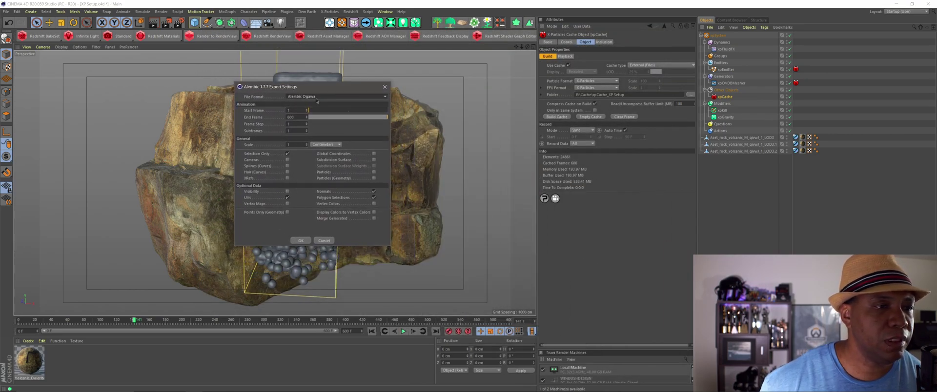
left_click(318, 97)
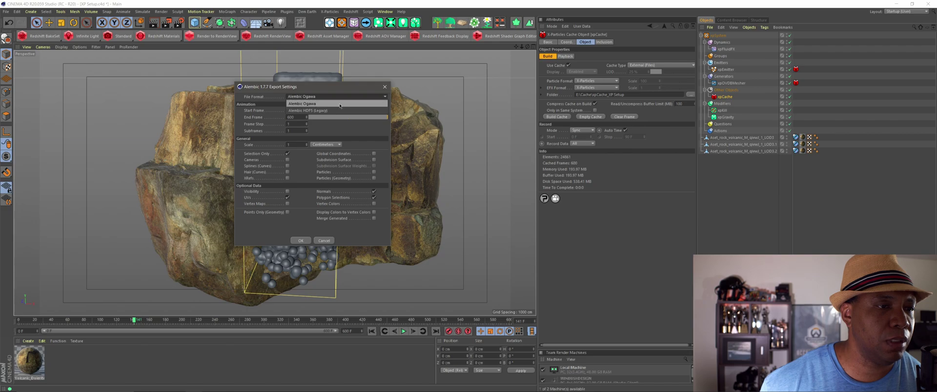
left_click(324, 104)
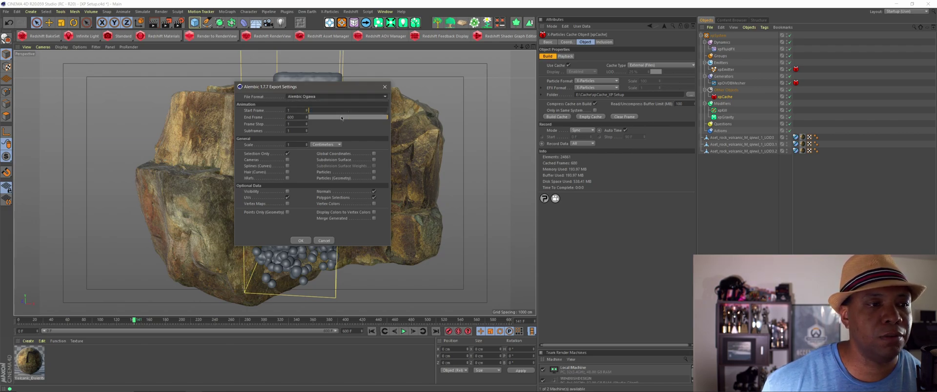
left_click(306, 100)
left_click(319, 105)
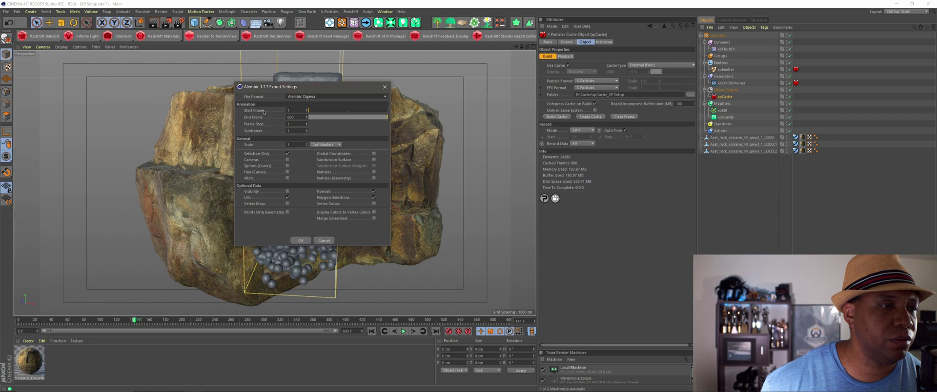
double_click(295, 110)
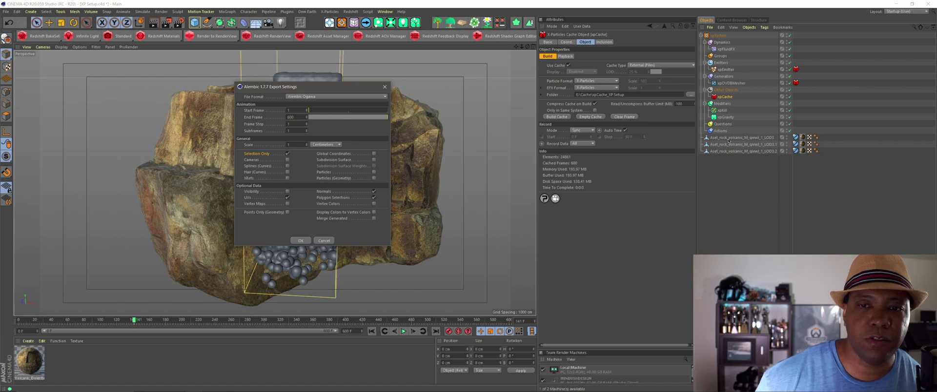
Step: Cancel the export and hide the three volcanic rock LOD objects in the viewport
left_click(332, 245)
left_click(739, 137)
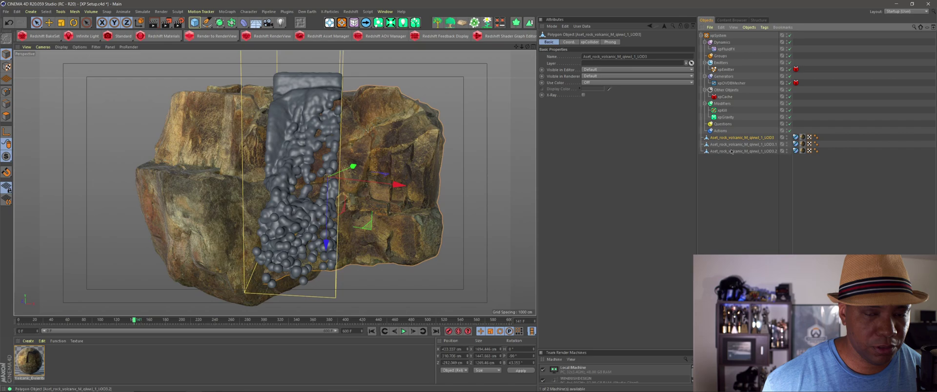
left_click(732, 151, "shift")
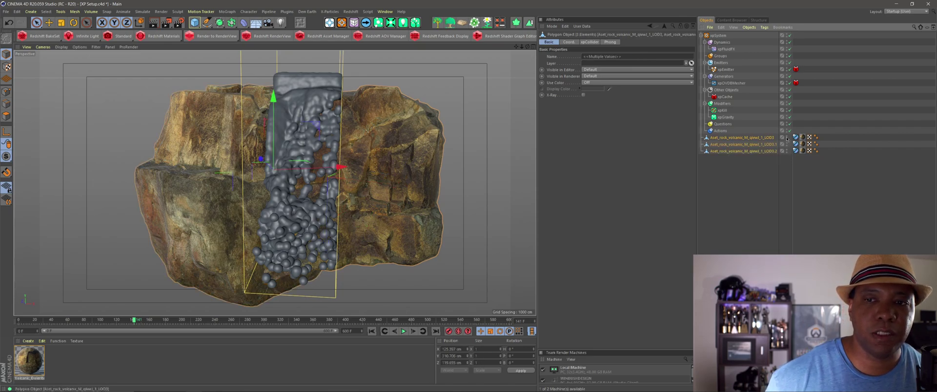
left_click_drag(787, 140, 787, 152, "ctrl")
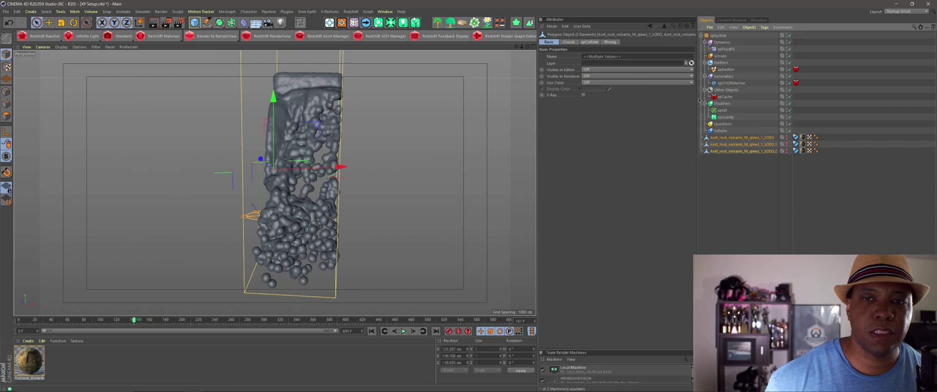
Step: Select the xpOVDBMesher object as the item to export
left_click(728, 84)
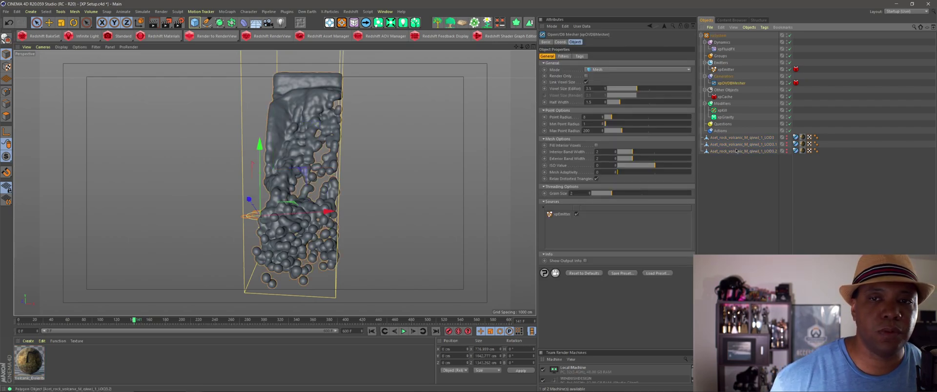
key("ctrl+shift+a")
left_click(730, 83)
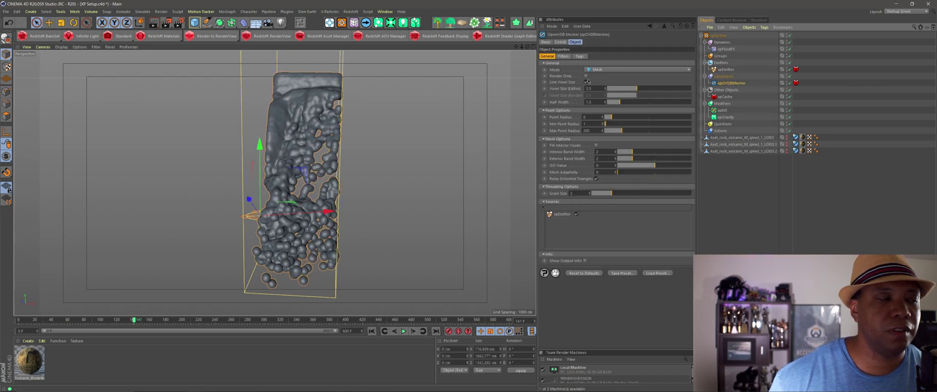
Step: Export the selected fluid mesh to Alembic as 'XP Setup 2.abc', accepting the export settings
left_click(6, 11)
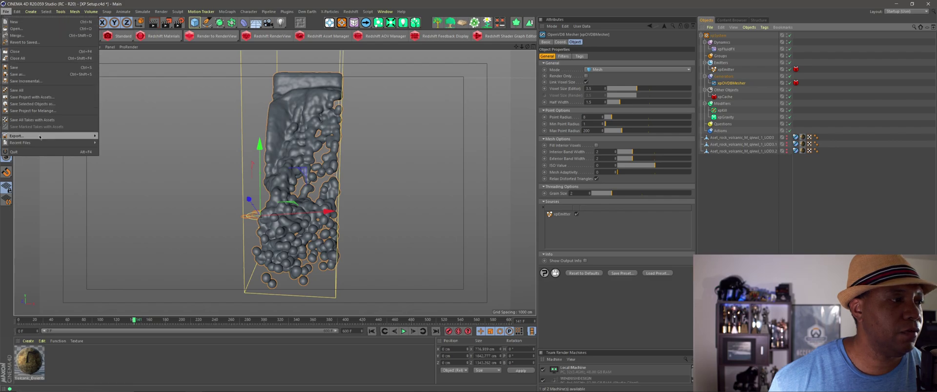
mouse_move(16, 137)
left_click(126, 143)
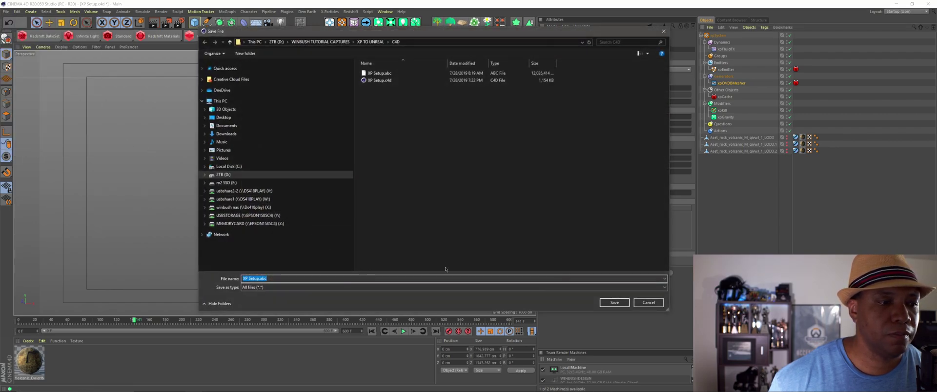
key("End")
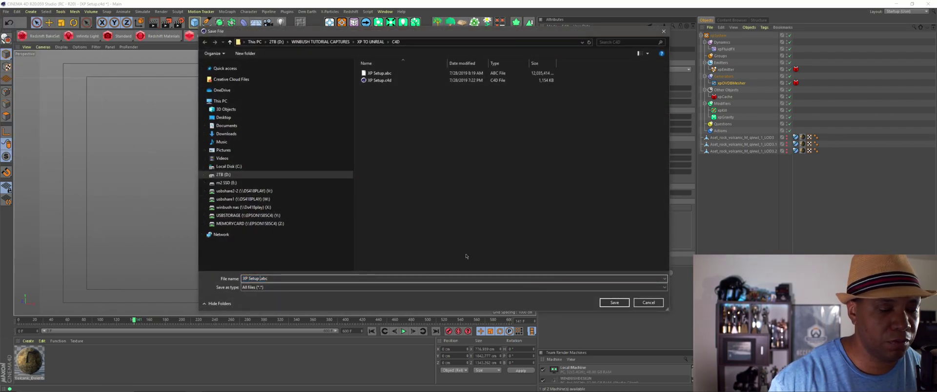
type("2")
key("Return")
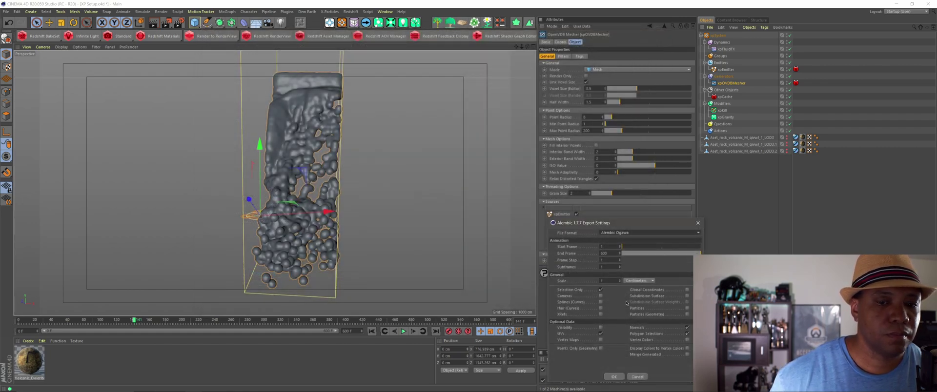
left_click_drag(632, 228, 228, 57)
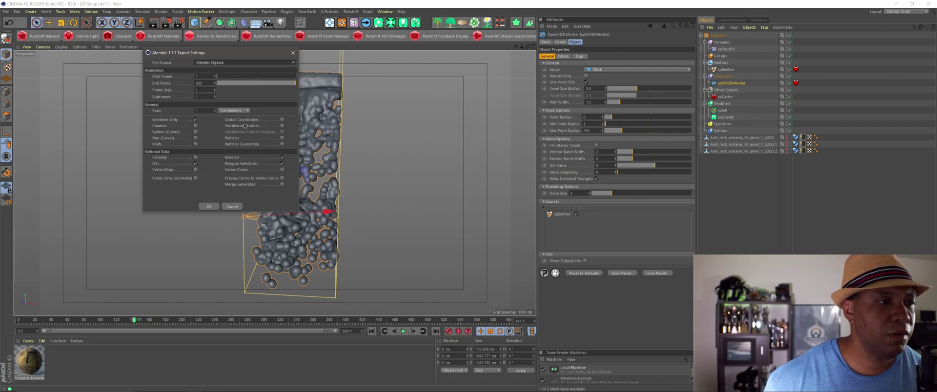
left_click(209, 206)
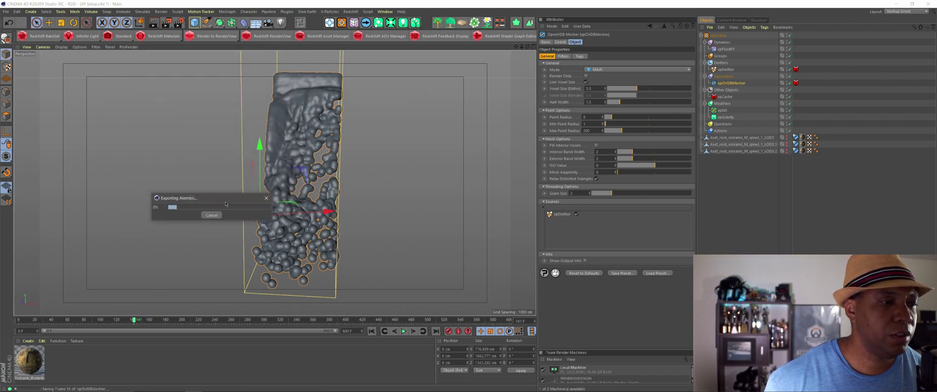
Step: Move the Exporting Alembic progress window aside while the export runs
mouse_move(225, 204)
left_mouse_down()
mouse_move(488, 177)
mouse_move(473, 153)
left_mouse_up()
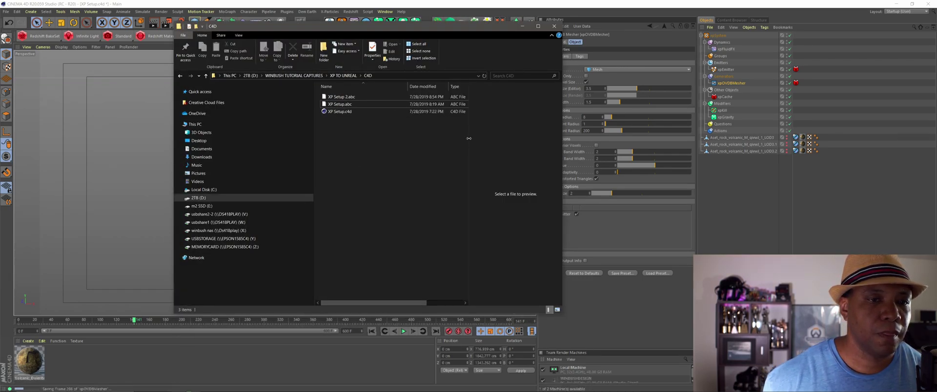
Step: Widen File Explorer to show the Size column and select XP Setup.abc
left_click_drag(402, 87, 375, 87)
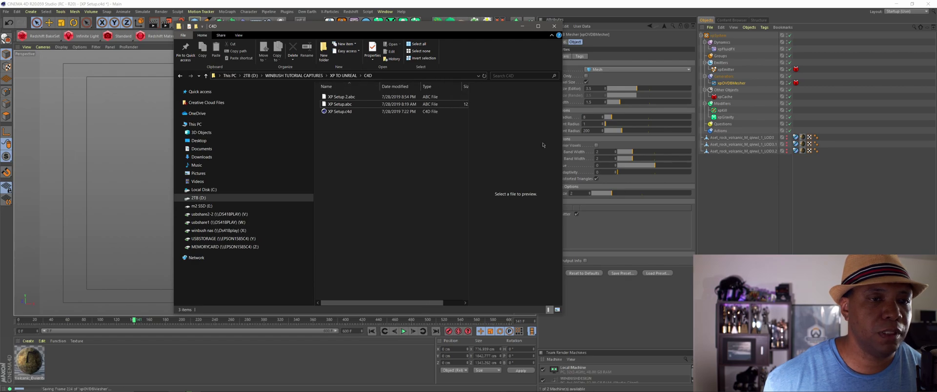
left_click_drag(563, 130, 673, 130)
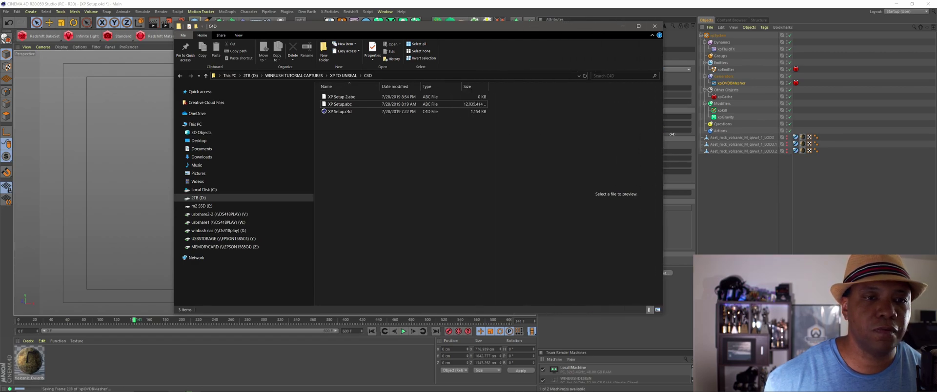
left_click(459, 103)
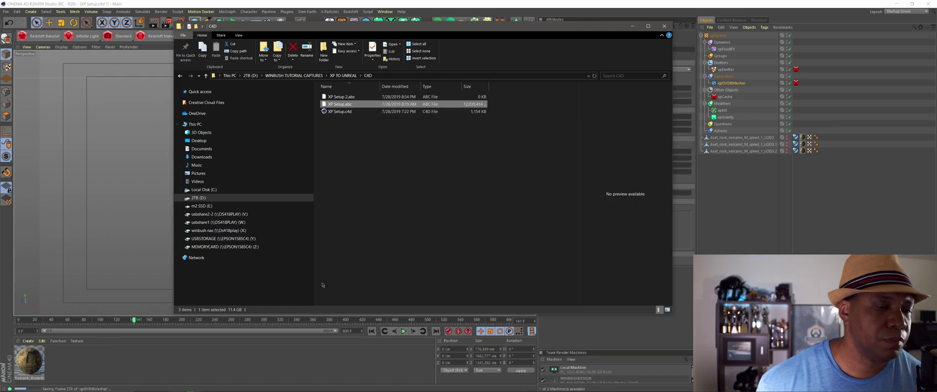
Step: Reposition the Explorer window and cancel the running Alembic export
left_click_drag(500, 30, 750, 234)
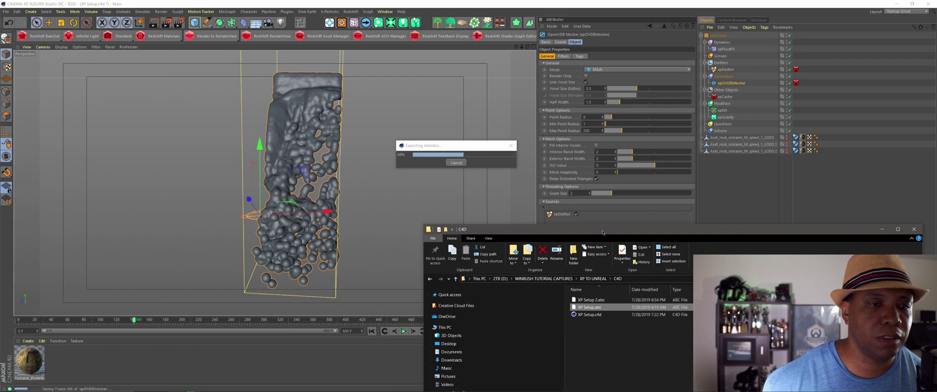
left_click_drag(603, 233, 585, 188)
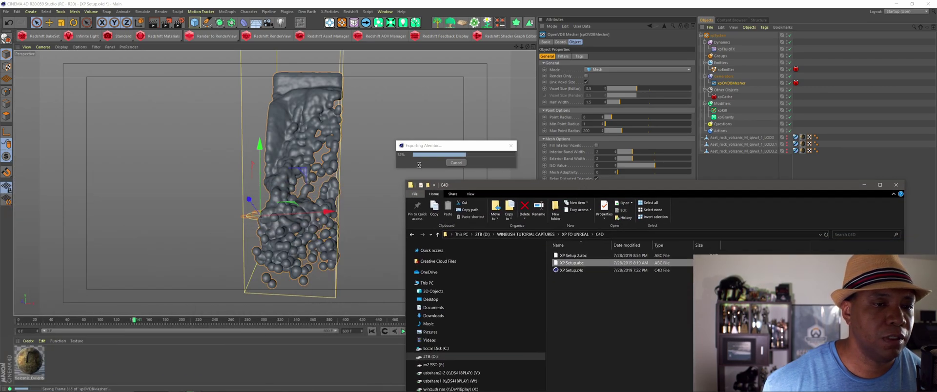
left_click(458, 163)
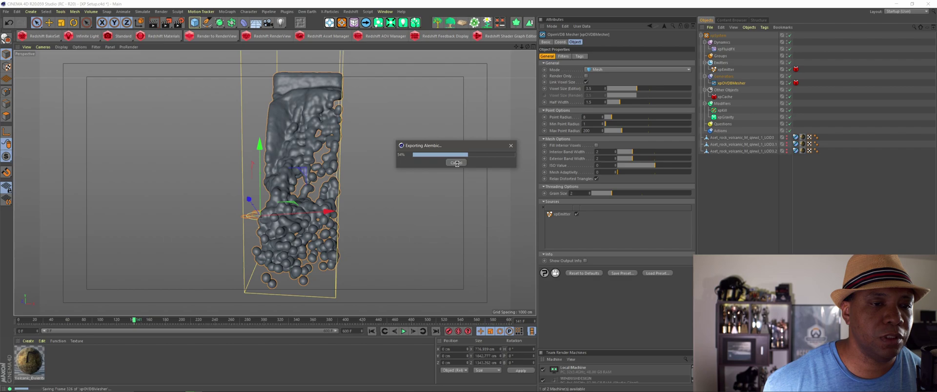
left_click(457, 163)
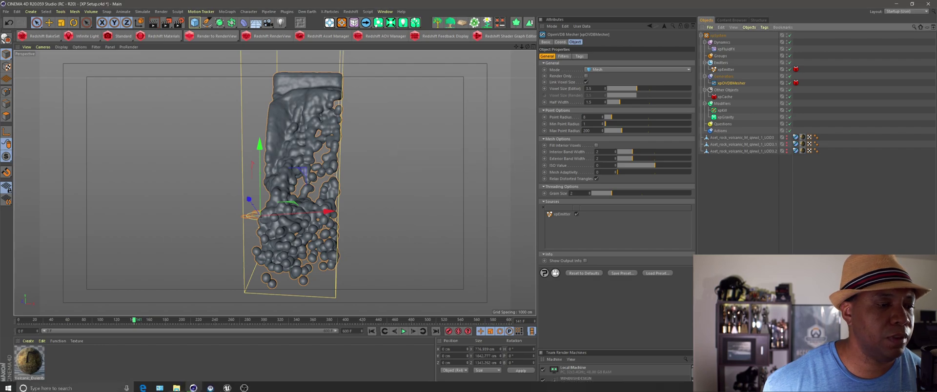
Step: Switch to the Unreal Editor and orbit and zoom the camera around the rock
left_click(228, 388)
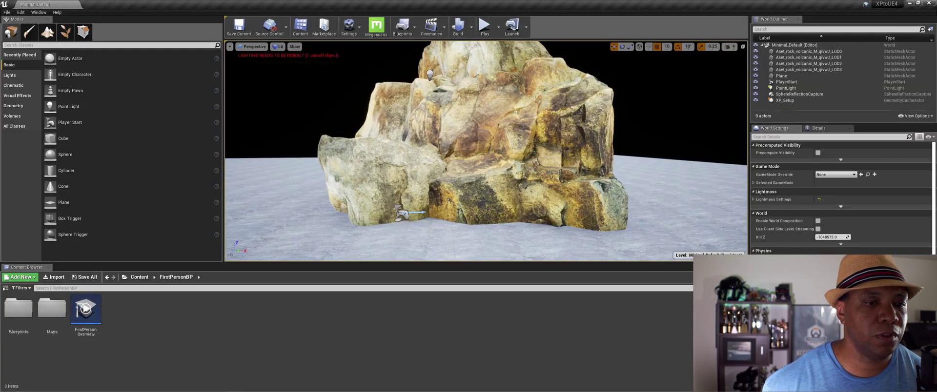
left_click_drag(530, 170, 560, 138, "alt")
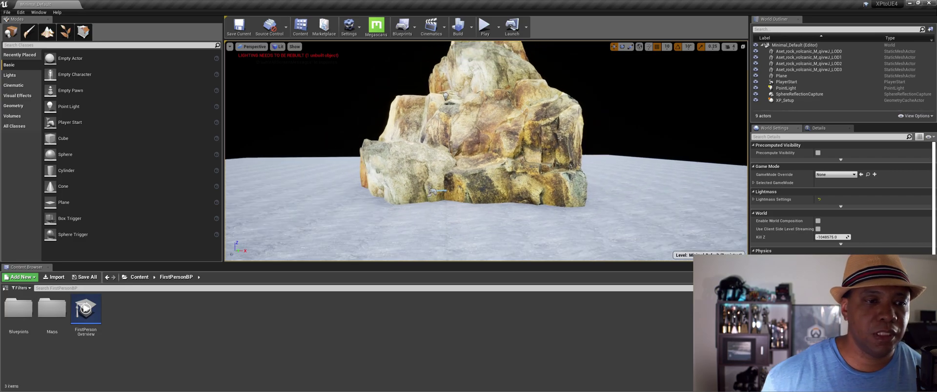
scroll(560, 138, "up", 2)
scroll(557, 136, "up", 2)
scroll(552, 132, "up", 2)
scroll(547, 130, "up", 1)
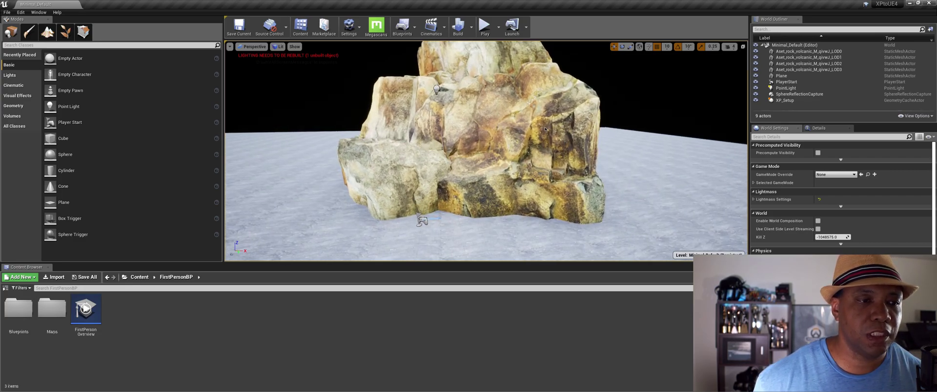
mouse_move(545, 129)
left_mouse_down("alt")
mouse_move(503, 132)
mouse_move(545, 130)
left_mouse_up("alt")
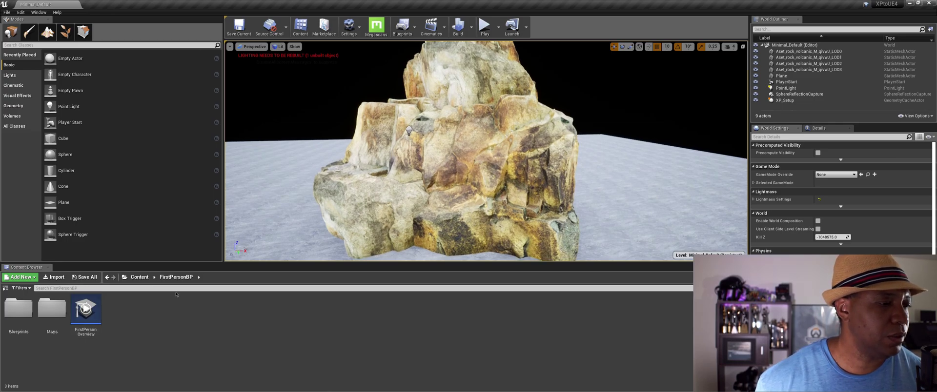
Step: Open the C4D folder under Content in the Content Browser
left_click(138, 278)
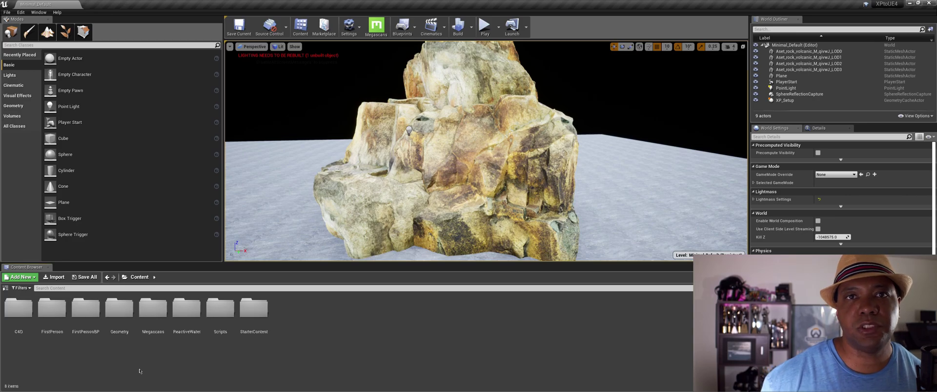
left_click(18, 308)
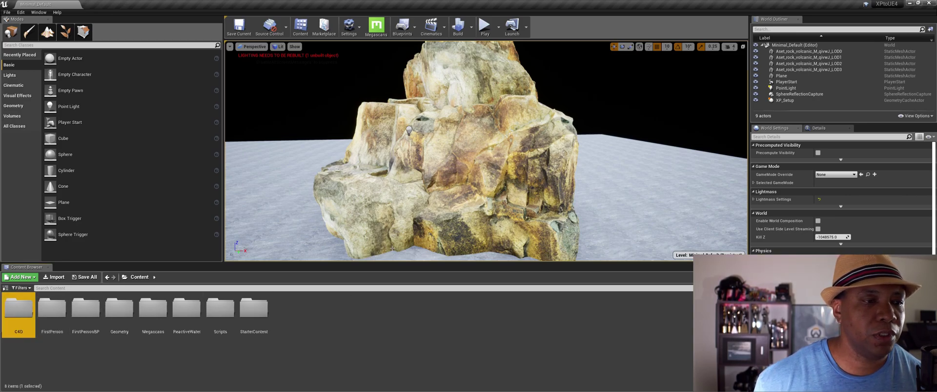
double_click(15, 306)
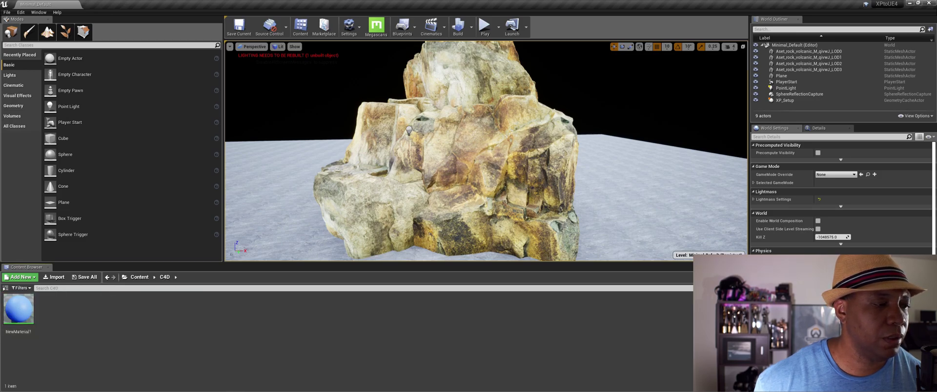
left_click(140, 277)
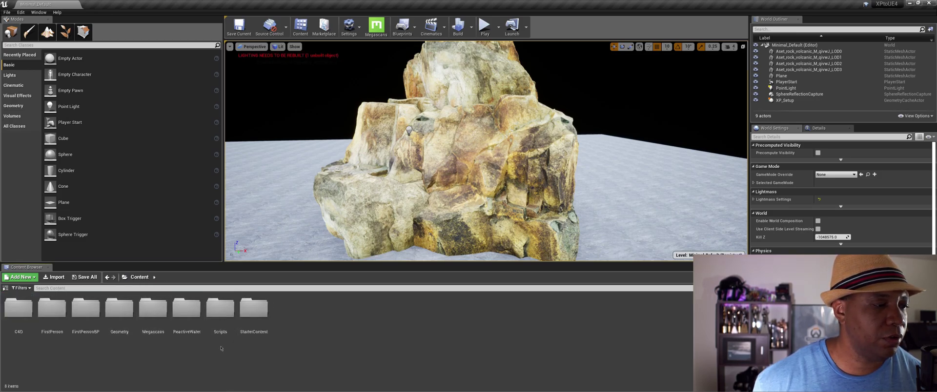
double_click(22, 313)
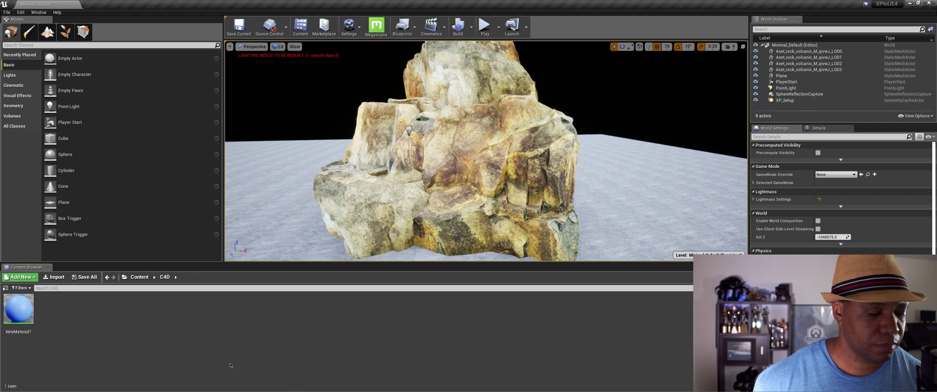
Step: Drag XP Setup.abc from File Explorer into Unreal's C4D content folder to import it
key("super")
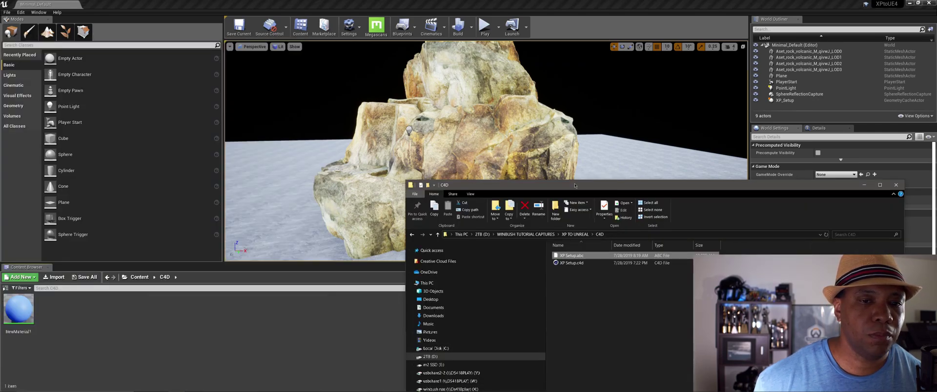
left_click_drag(575, 185, 456, 63)
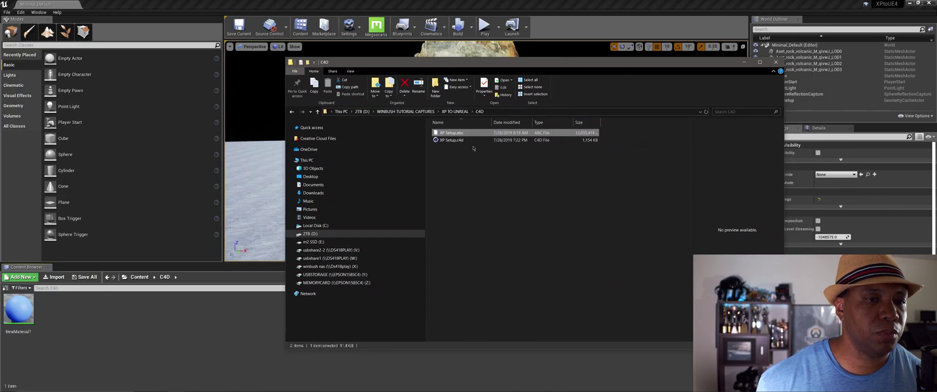
left_click_drag(454, 134, 169, 332)
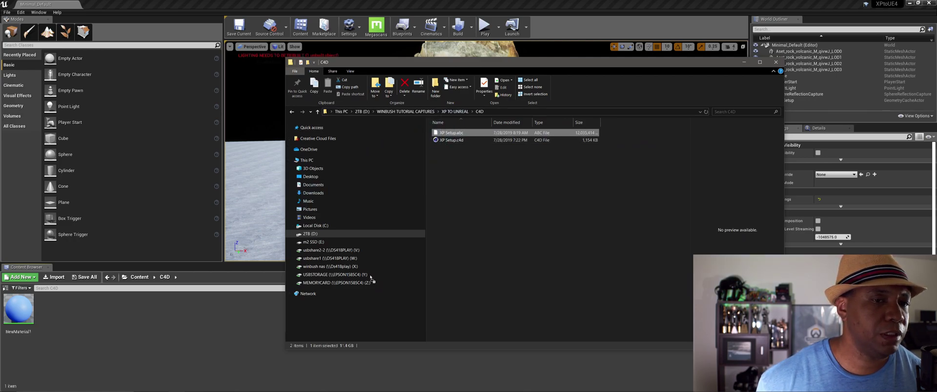
mouse_move(371, 277)
left_mouse_down()
mouse_move(467, 135)
mouse_move(203, 334)
left_mouse_up()
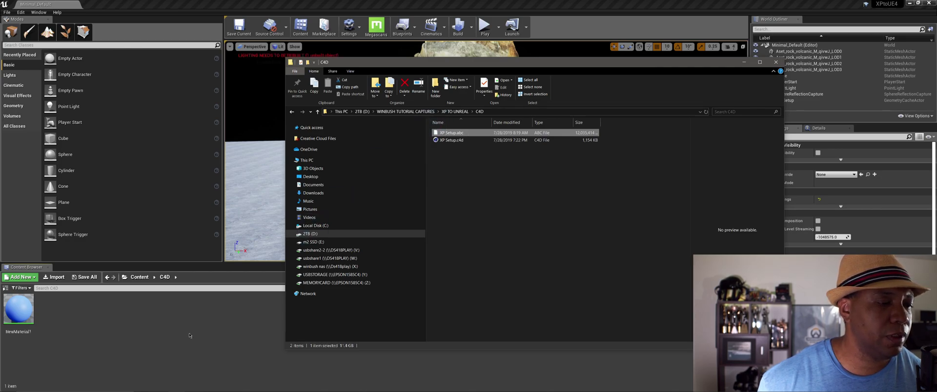
left_click_drag(211, 334, 210, 334)
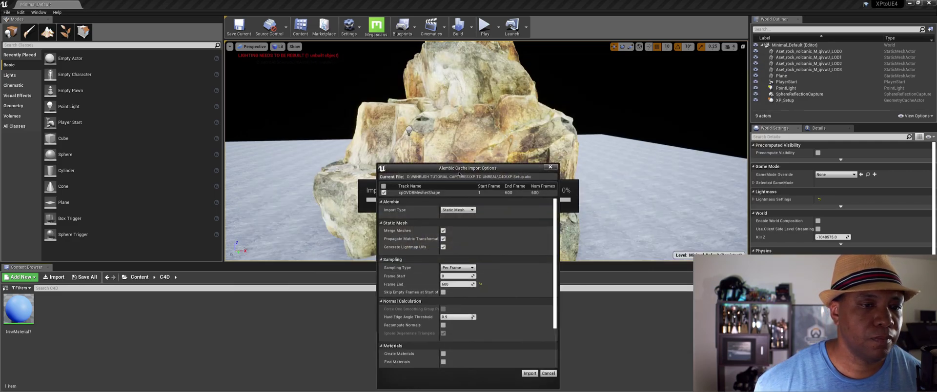
left_click_drag(459, 172, 263, 75)
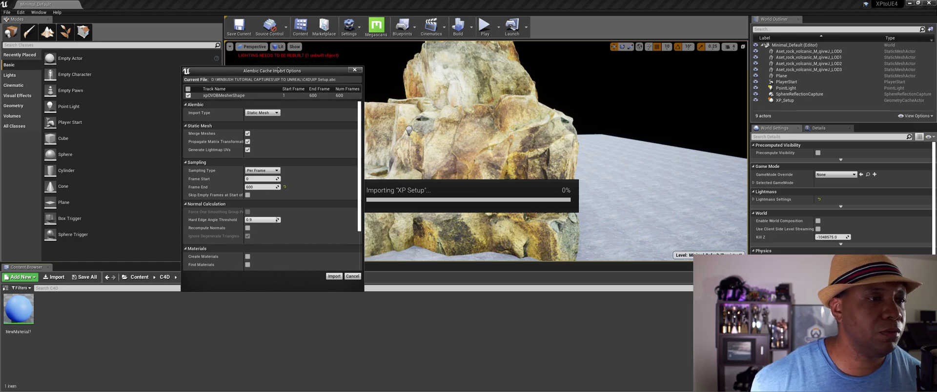
left_click_drag(280, 73, 415, 61)
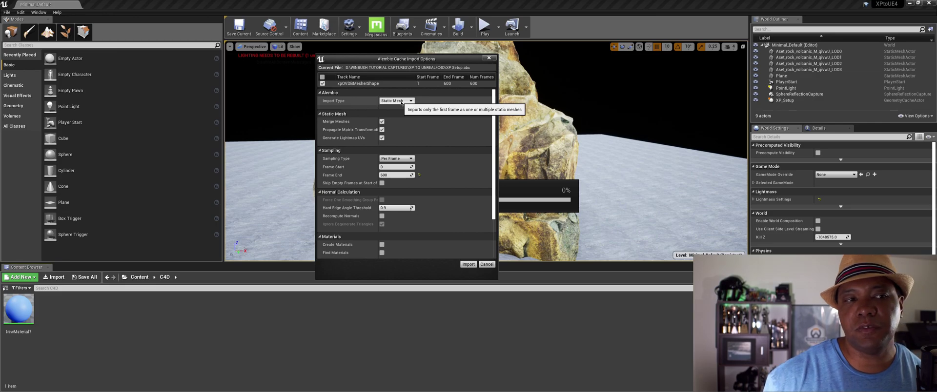
Step: Import XP Setup as Geometry Cache (Experimental) with the Autodesk 3ds Max conversion preset
left_click(402, 101)
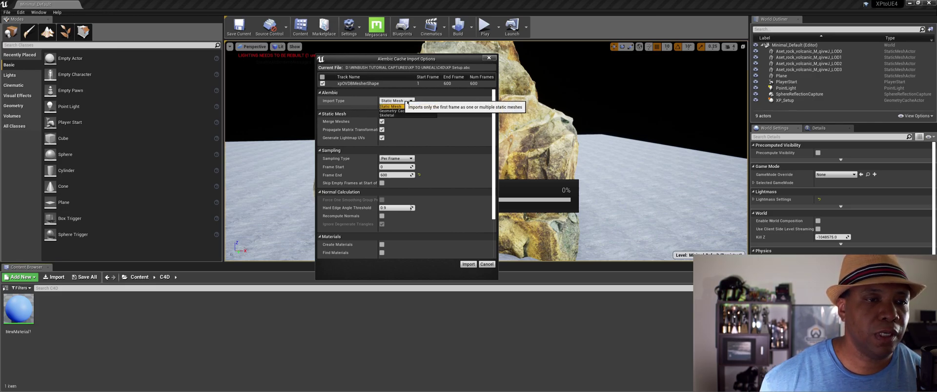
mouse_move(408, 110)
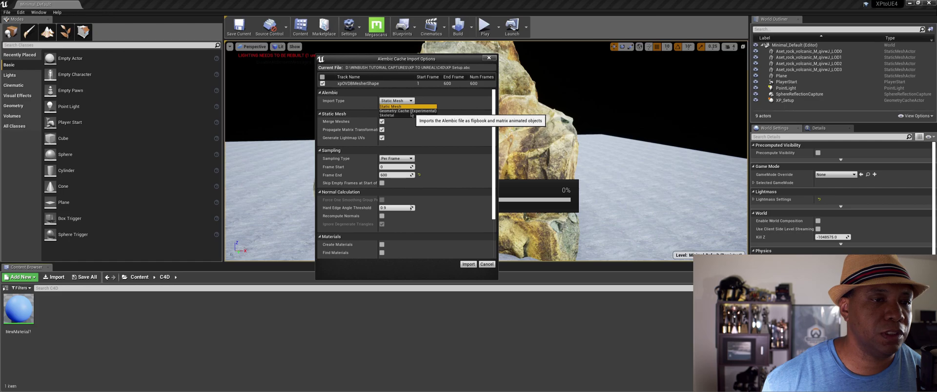
left_click(411, 112)
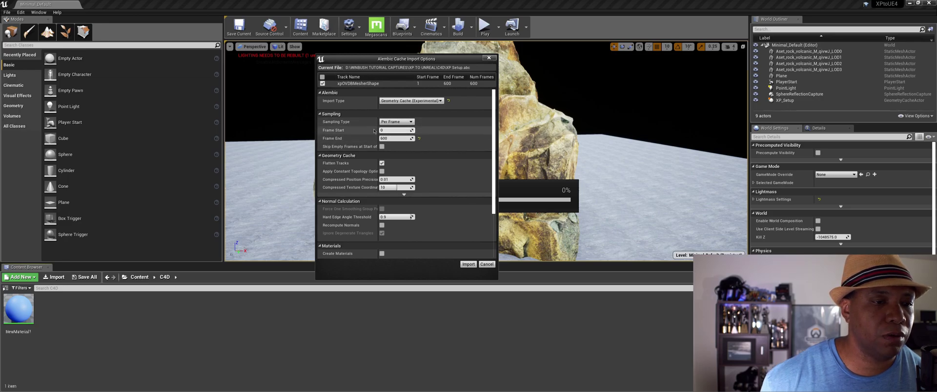
left_click_drag(493, 125, 507, 166)
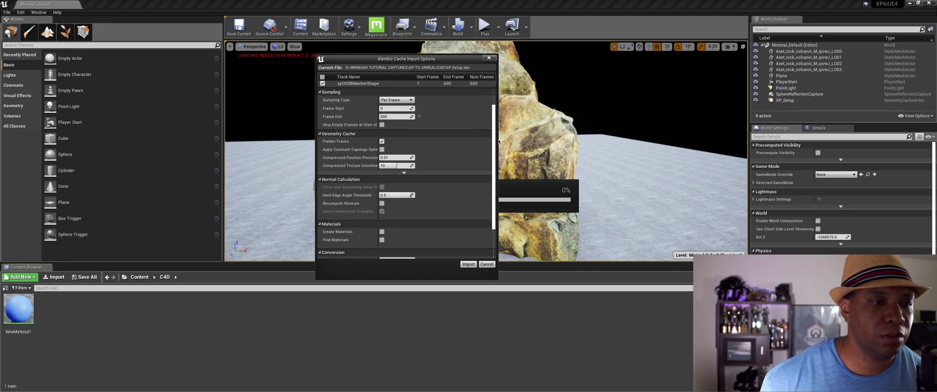
left_click(396, 220)
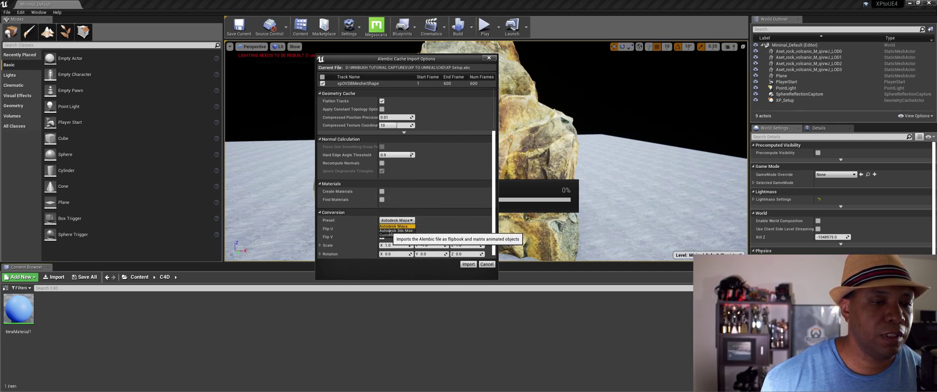
left_click(404, 230)
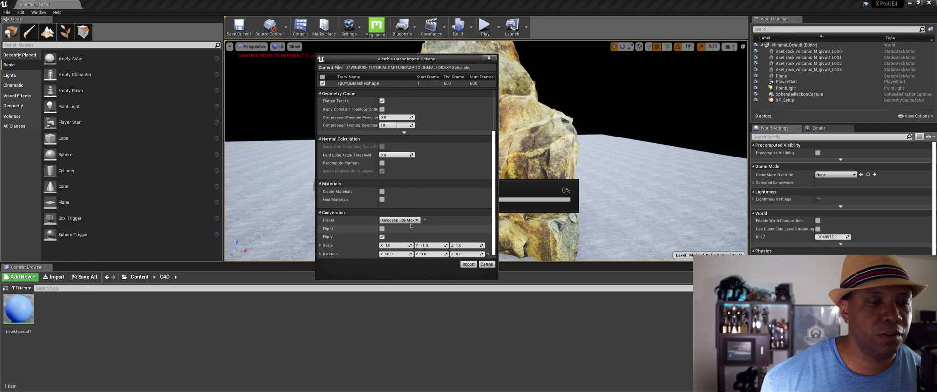
left_click(468, 264)
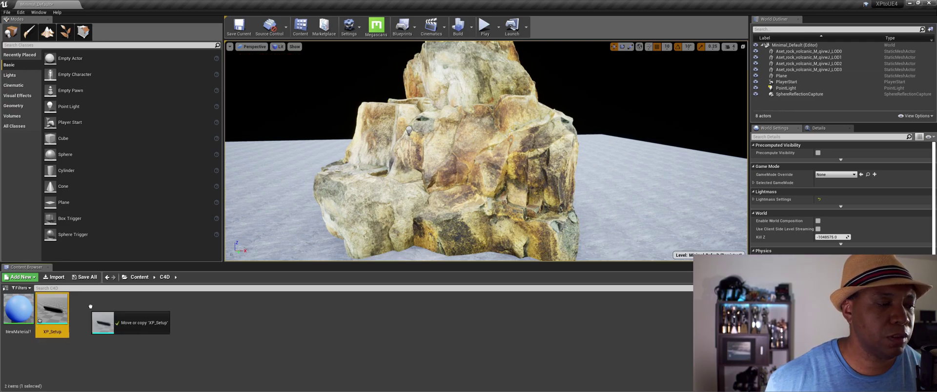
Step: Drop the XP_Setup cache into the level and set its location to 0, 0, 0
left_click_drag(53, 310, 412, 215)
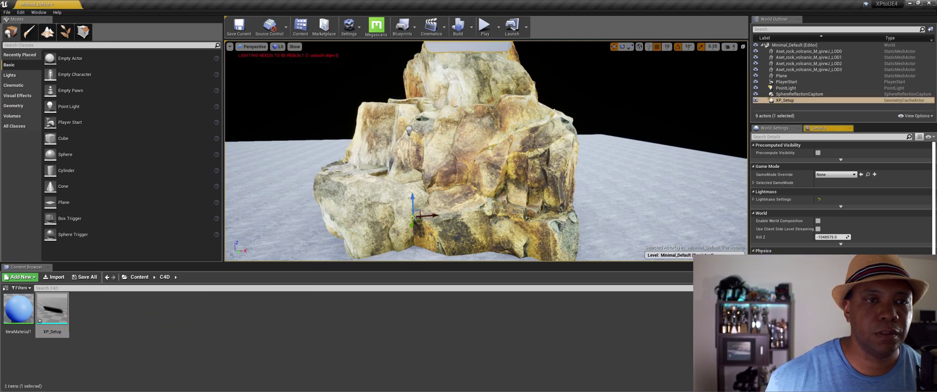
left_click(800, 100)
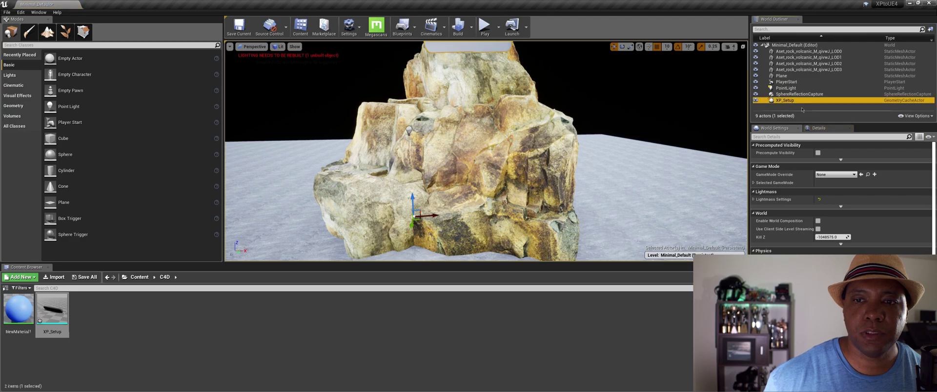
left_click(819, 129)
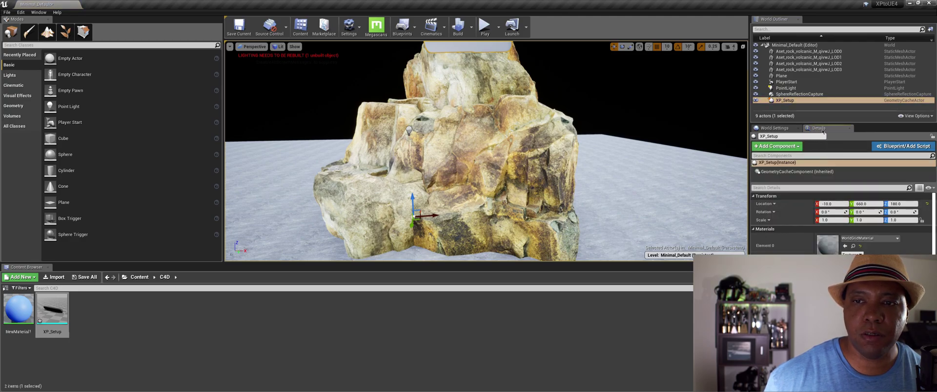
left_click(834, 204)
type("0")
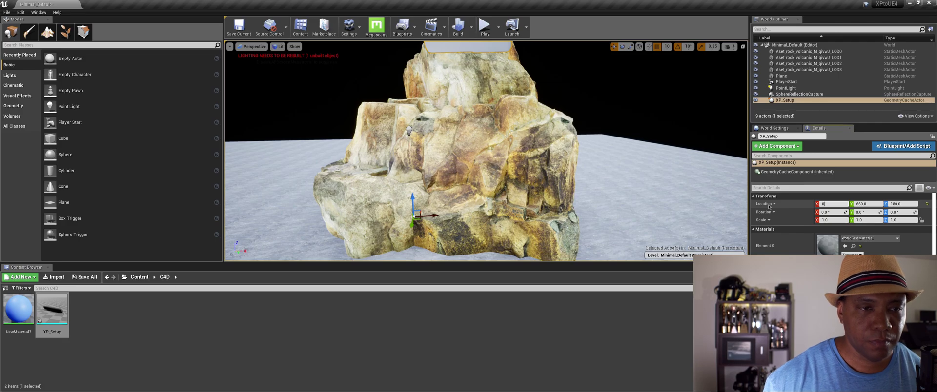
key("Tab")
type("0")
key("Tab")
type("0")
key("Return")
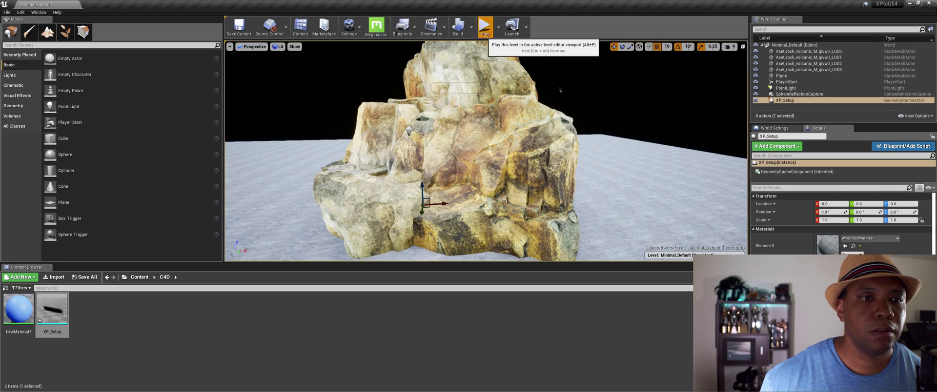
Step: Play the level, fire projectiles while approaching the rocks, then back away to view the fluid
left_click(486, 27)
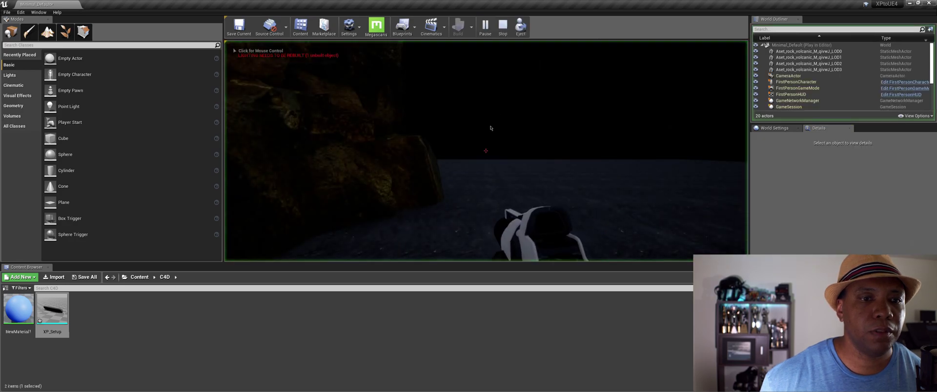
left_click(486, 150)
left_click(486, 150)
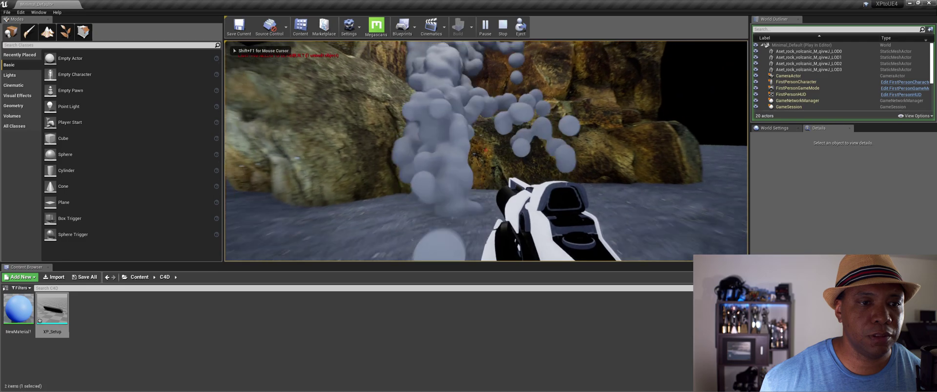
left_click(486, 151)
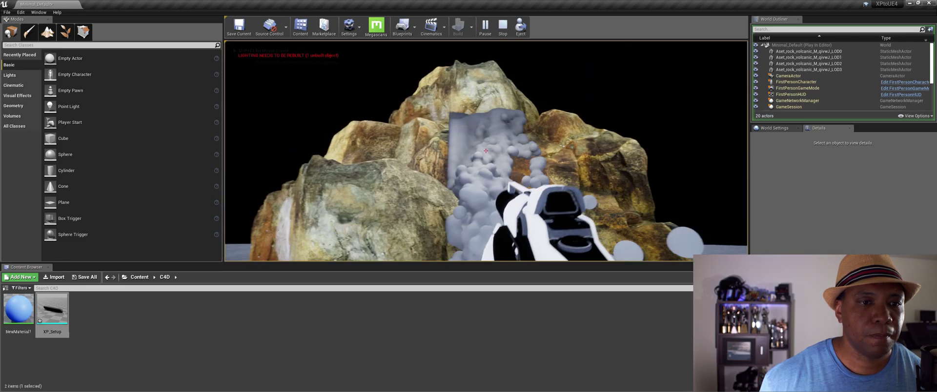
left_click(486, 151)
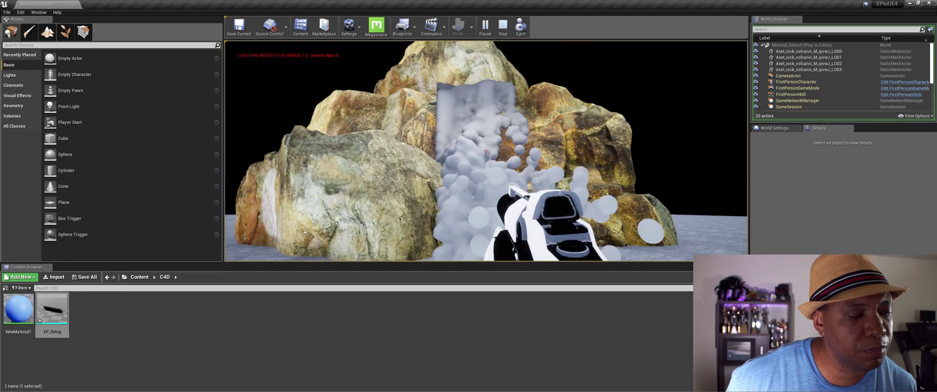
left_click(486, 151)
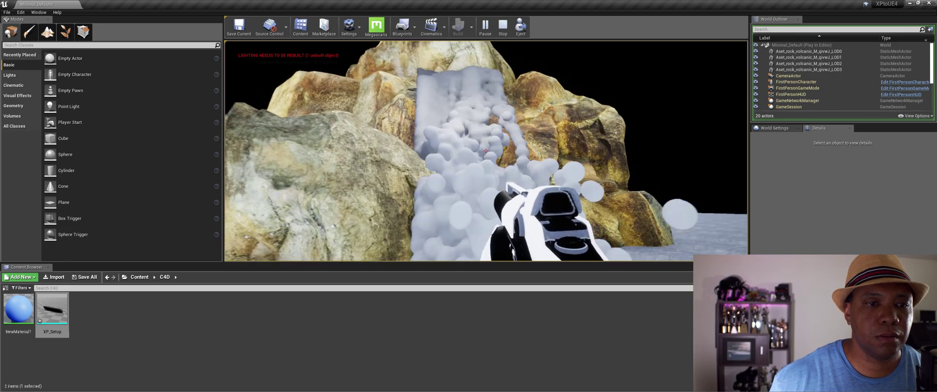
left_click(486, 151)
key("s")
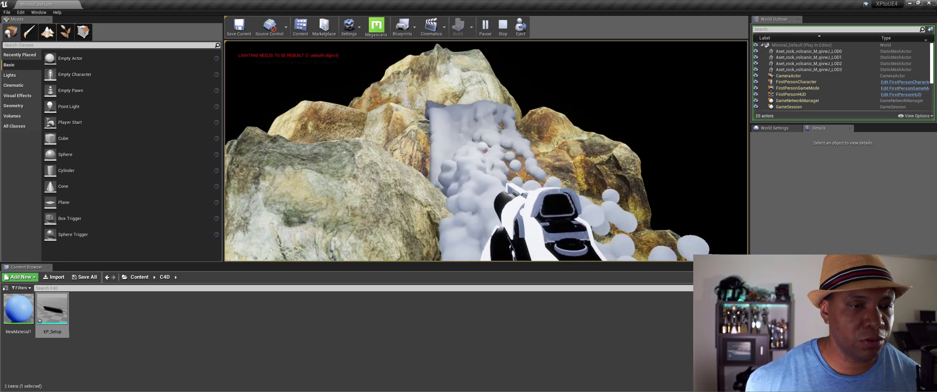
key("Escape")
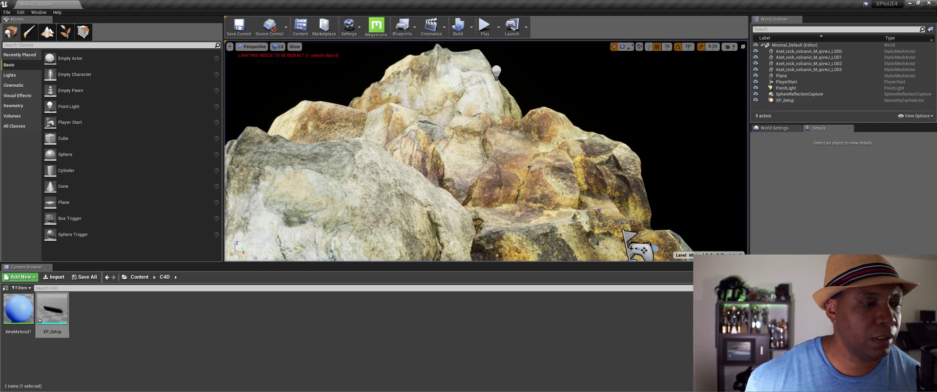
key("super")
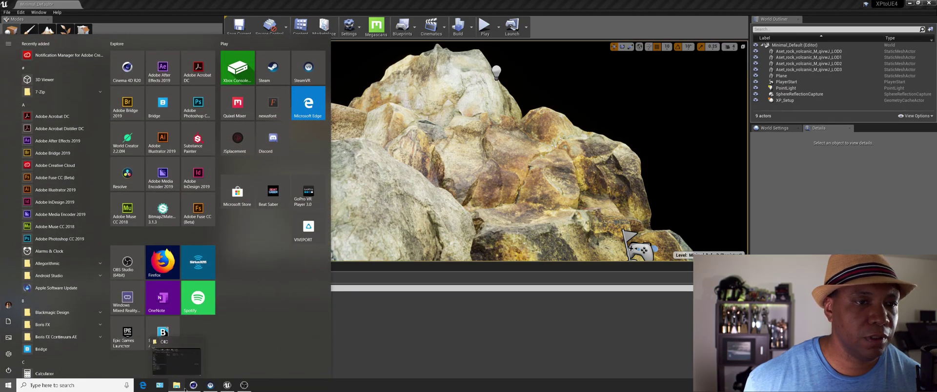
left_click(176, 384)
left_click(517, 133)
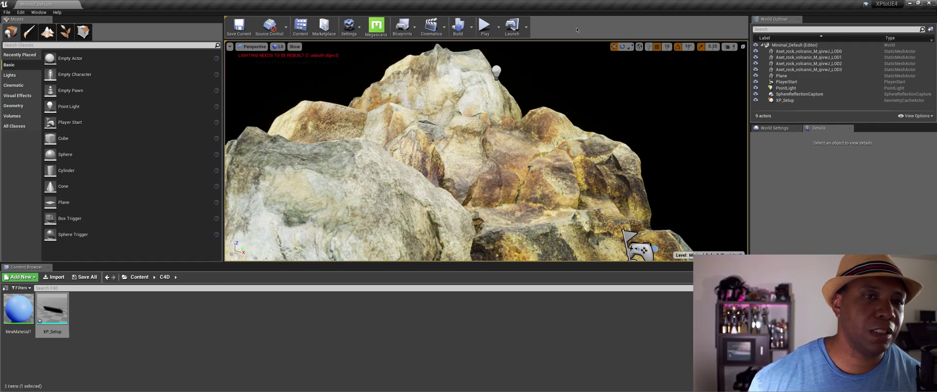
Step: Start Play In Editor again to watch the fluid pour over the rocks
left_click(483, 27)
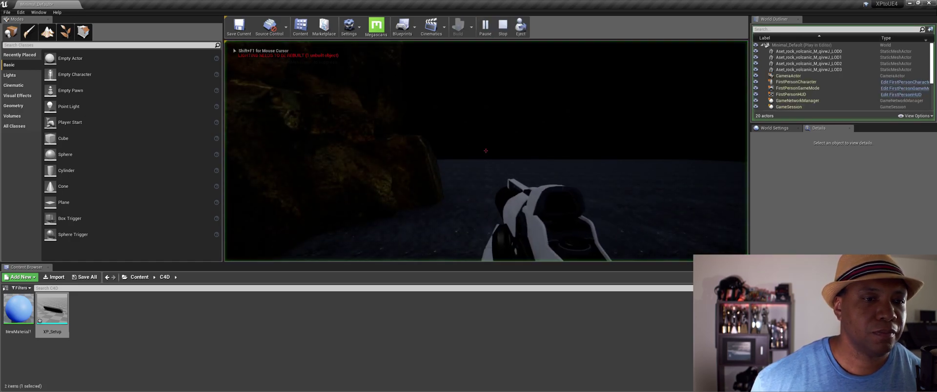